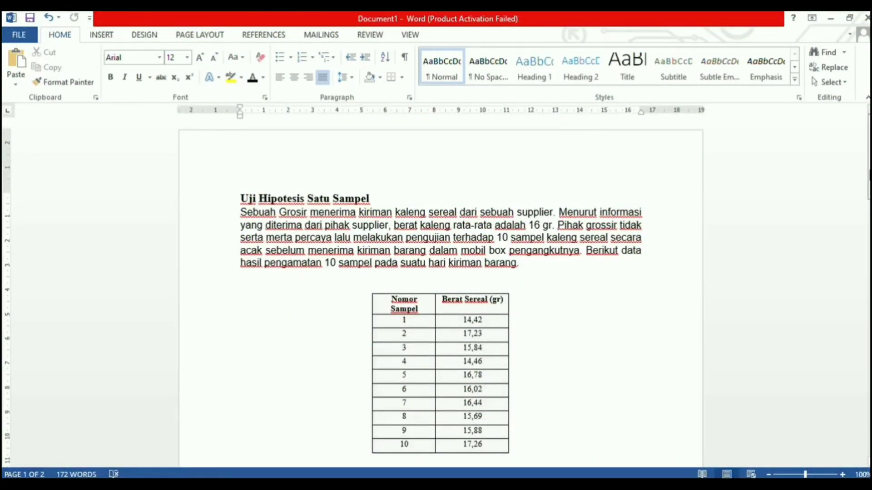
- Read the one-sample hypothesis problem in the Word document, including the table of ten cereal weights and the question below it
scroll(440, 296, "down", 1)
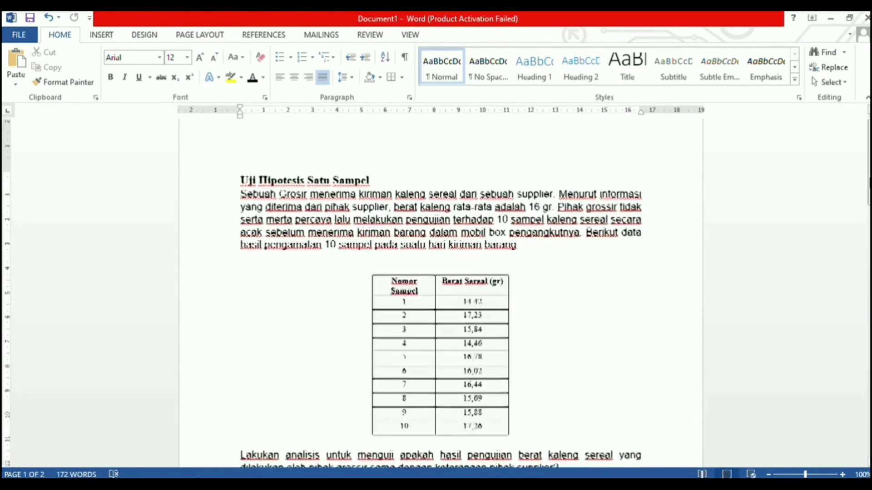
scroll(441, 296, "down", 1)
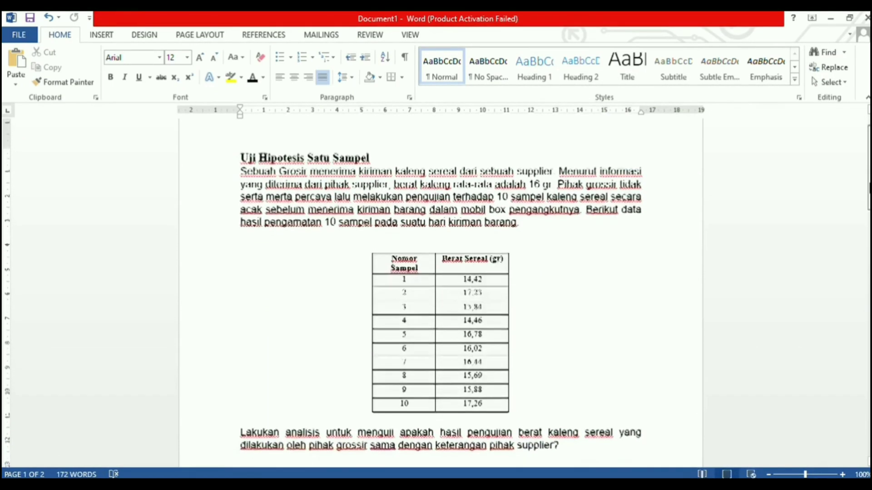
scroll(440, 295, "down", 1)
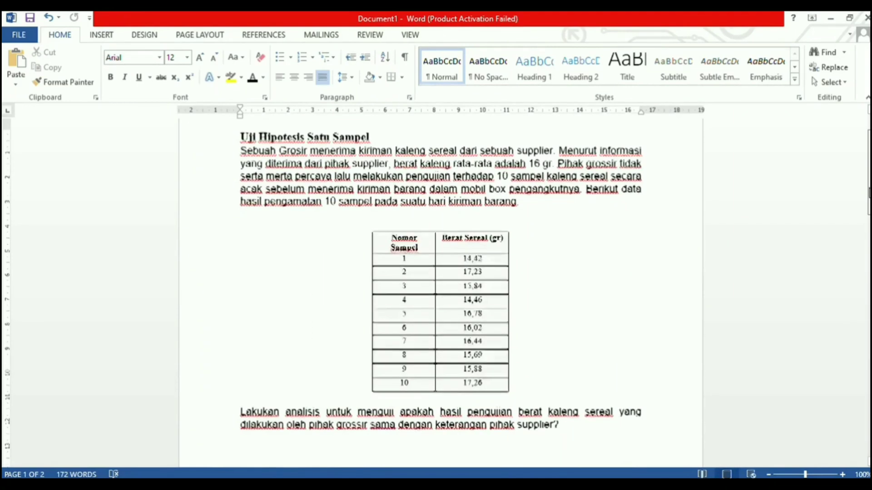
scroll(441, 295, "down", 1)
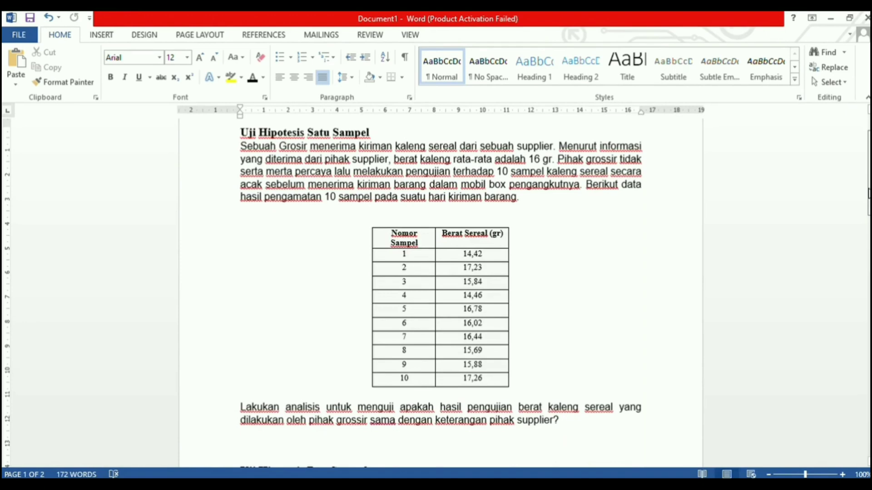
left_click_drag(868, 193, 706, 218)
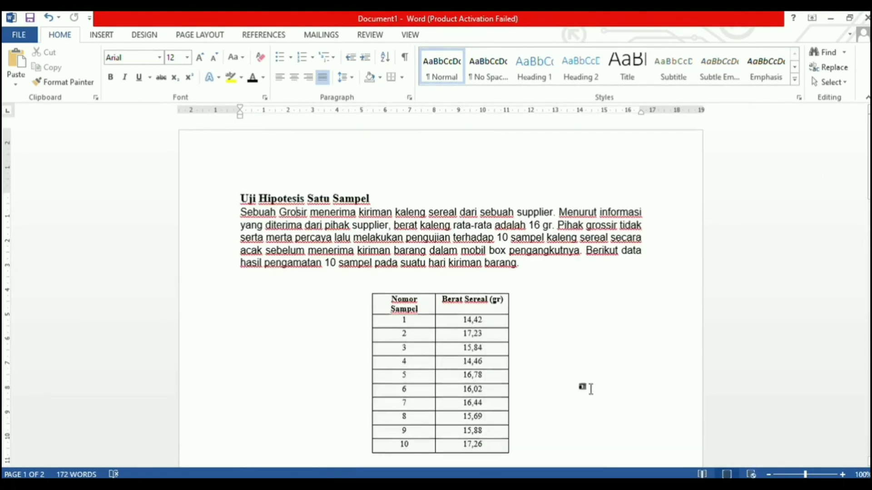
left_click_drag(591, 389, 500, 364)
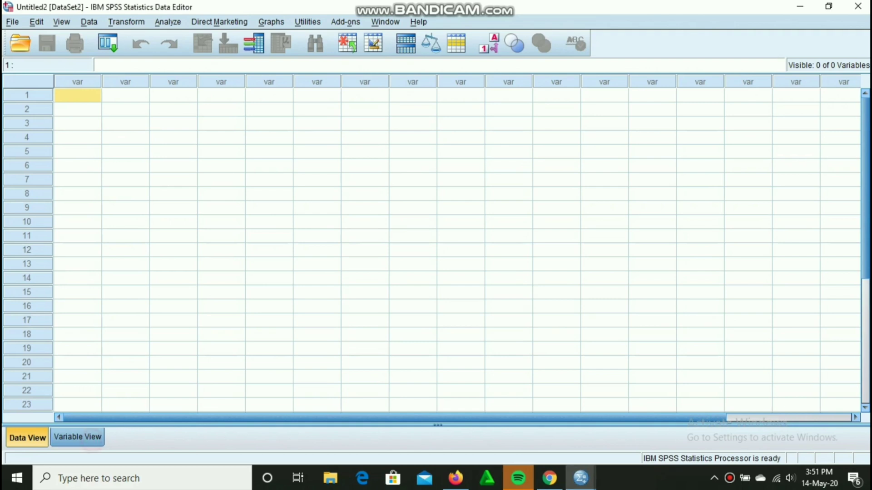
- Switch to the empty SPSS dataset and define its first variable with the name berat
left_click(78, 436)
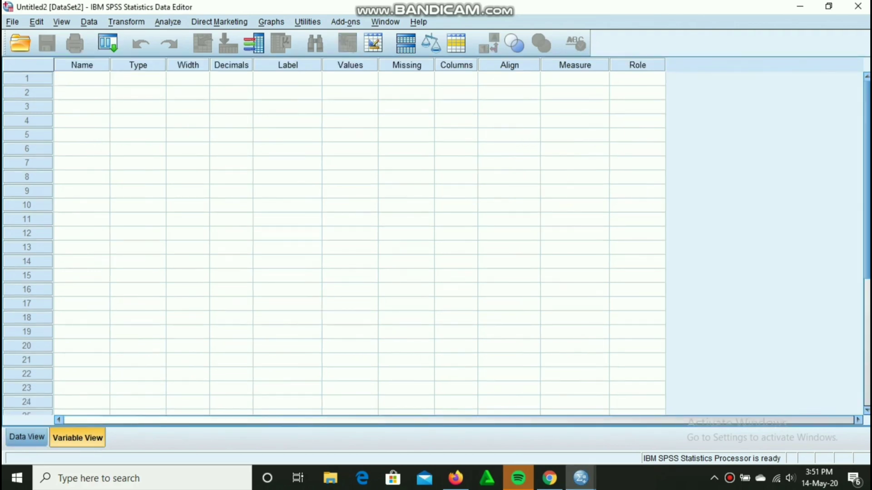
left_click(81, 78)
type("be")
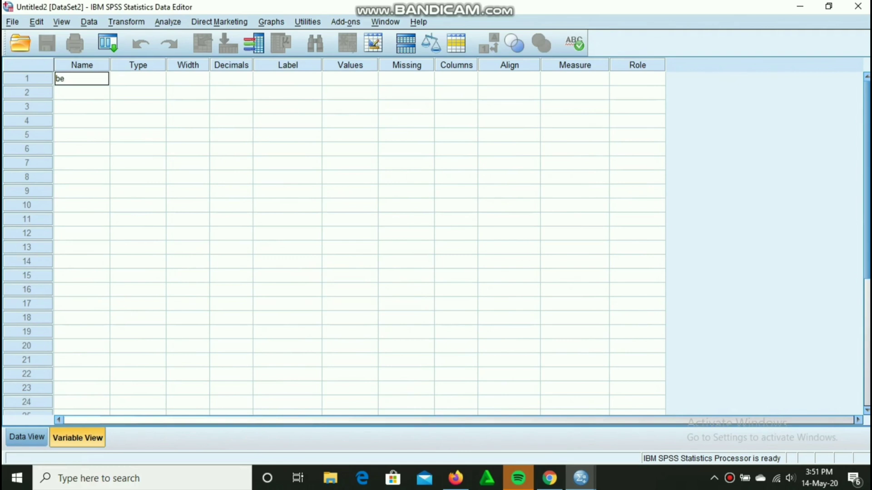
type("rat")
- Enter the weights 14.42, 17.23 and 15.84 as the first three cases of the berat variable
left_click(27, 436)
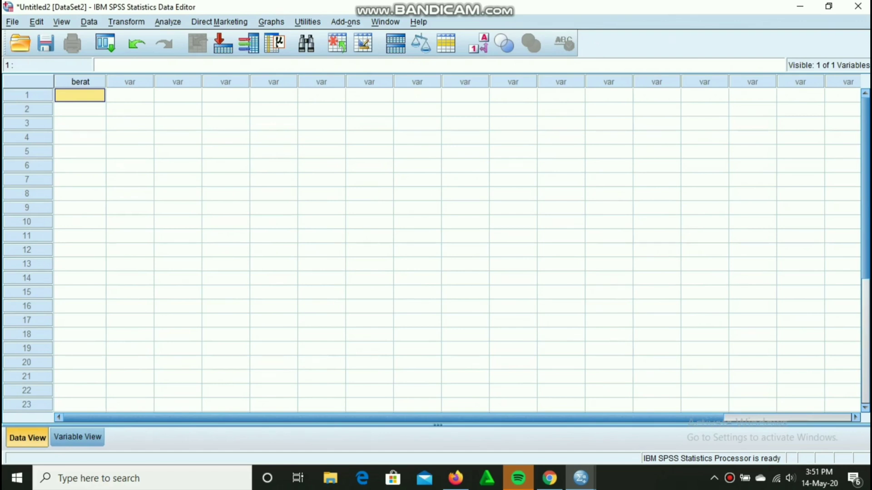
type("14")
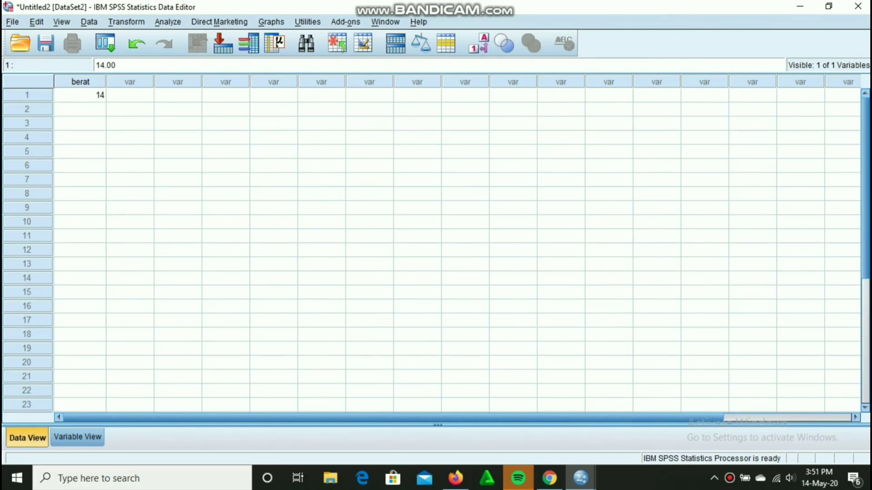
type(".42")
key("Return")
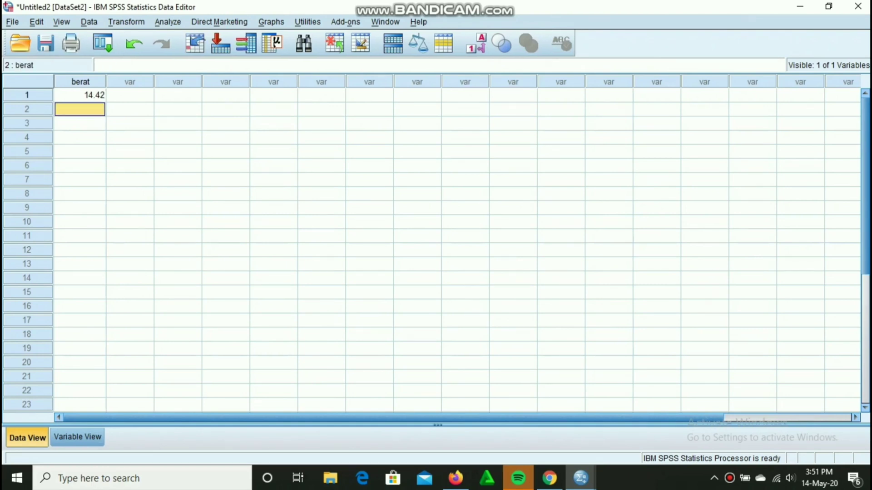
type("17")
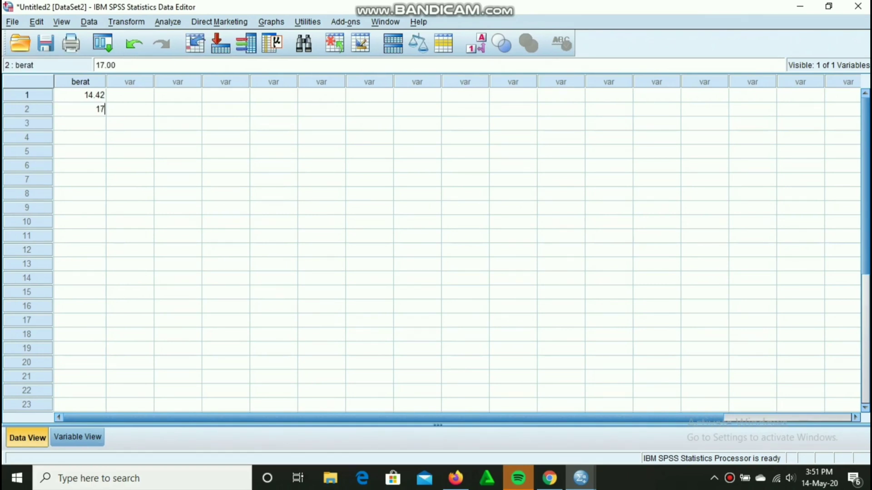
type(".23")
key("Return")
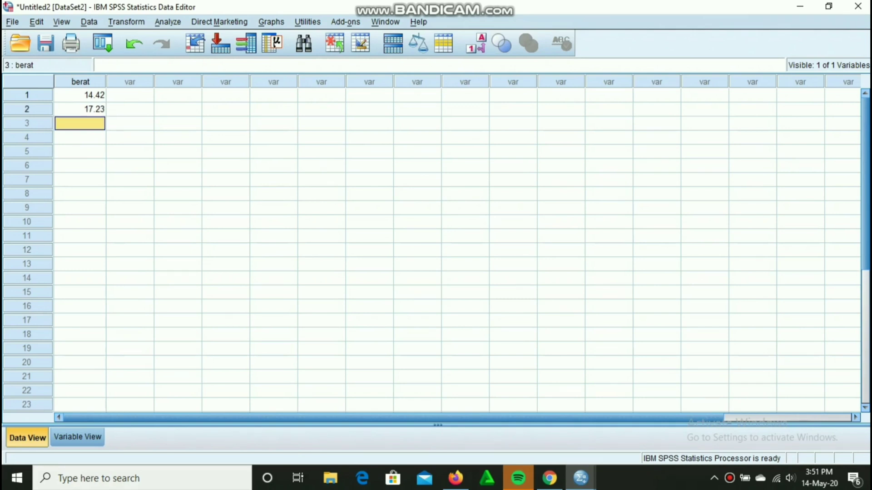
type("15.")
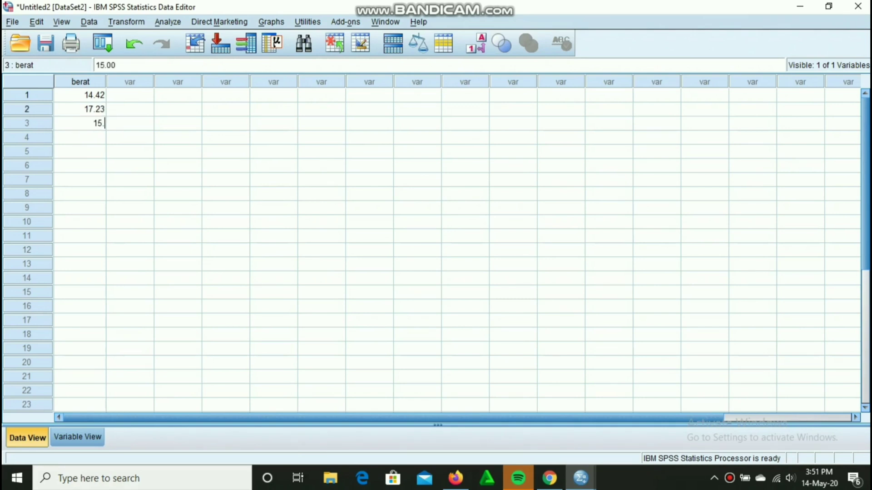
type("84")
key("Return")
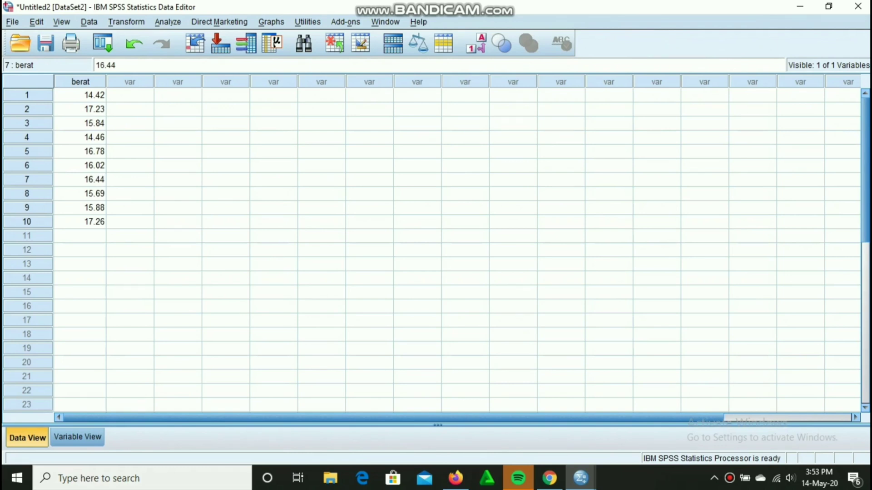
- Set up a One-Sample T Test with berat as the test variable and a test value of 16
left_click(168, 22)
mouse_move(209, 126)
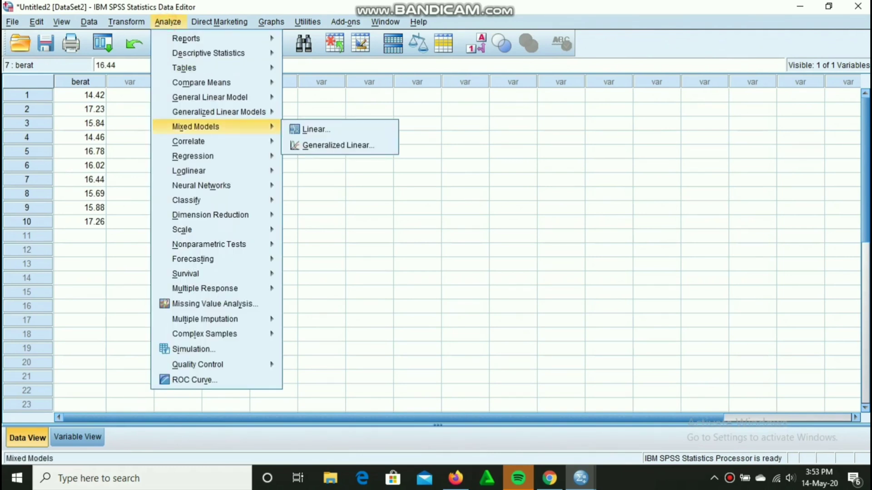
mouse_move(201, 82)
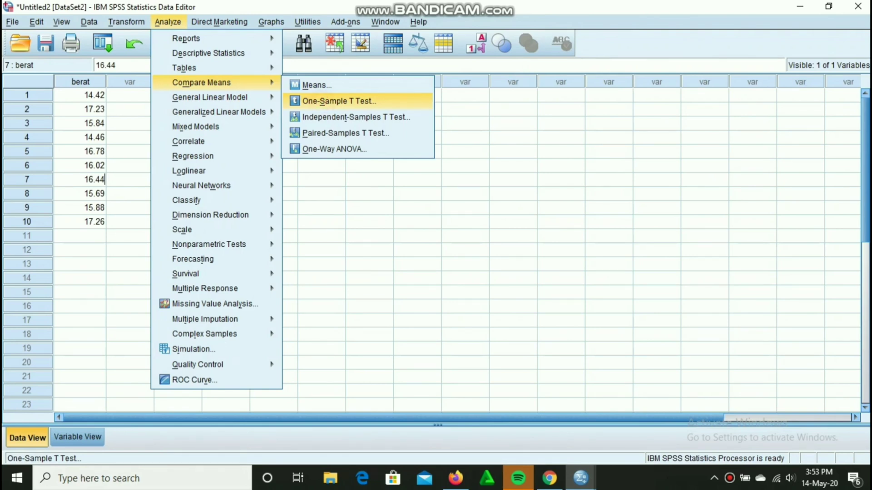
key("Return")
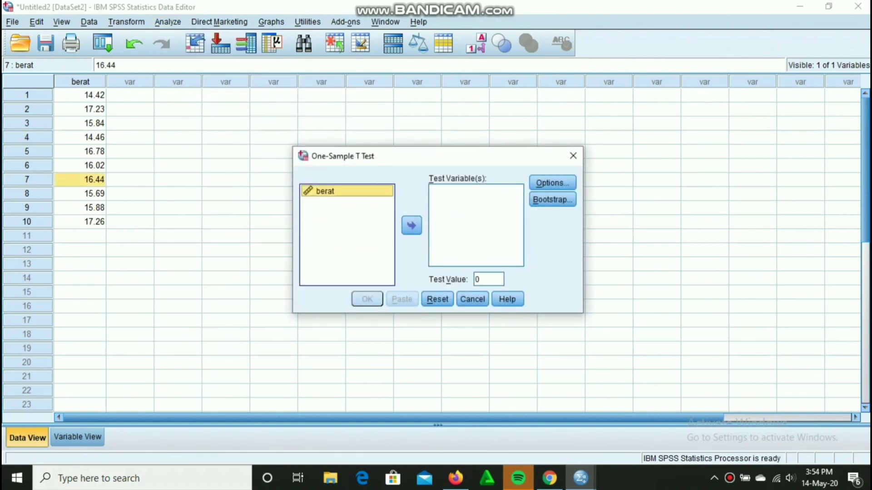
left_click(411, 226)
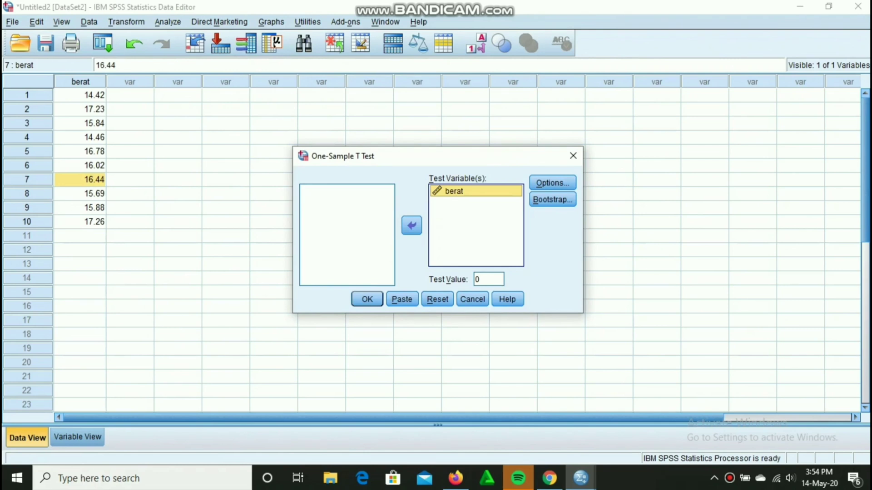
key("Tab")
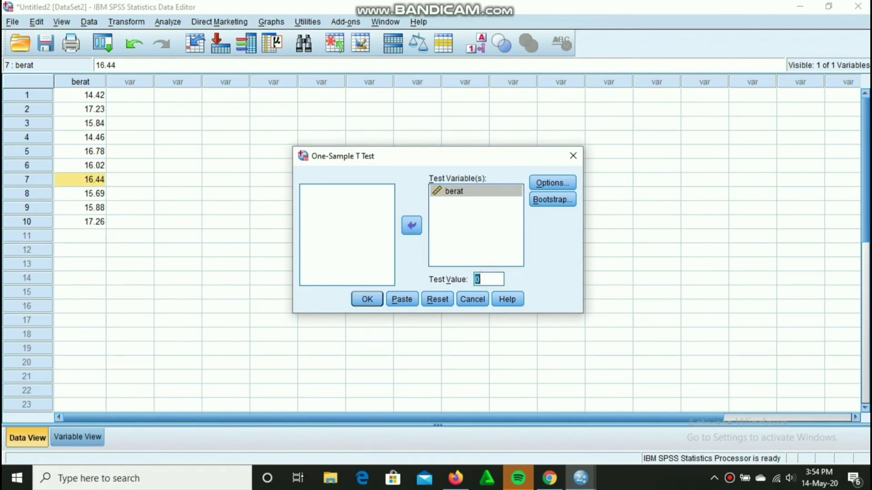
key("BackSpace")
type("16")
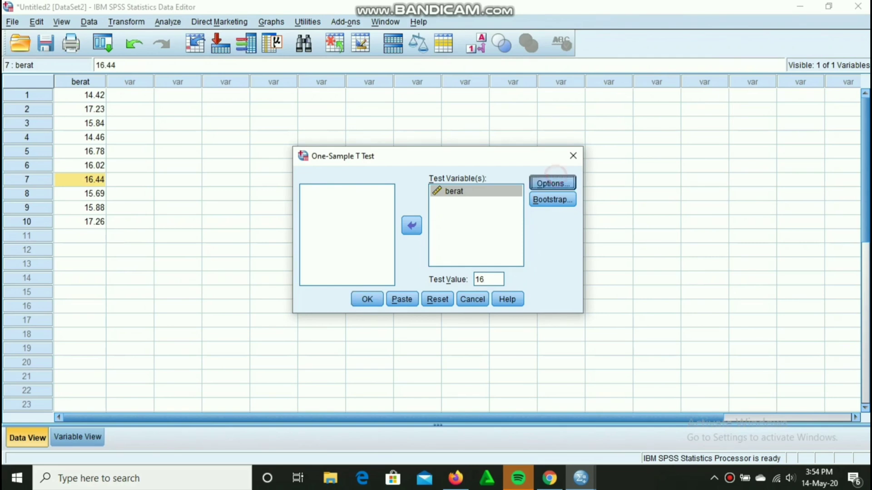
- Keep the 95% confidence interval and analysis-by-analysis exclusion of missing values, and run the test
left_click(552, 182)
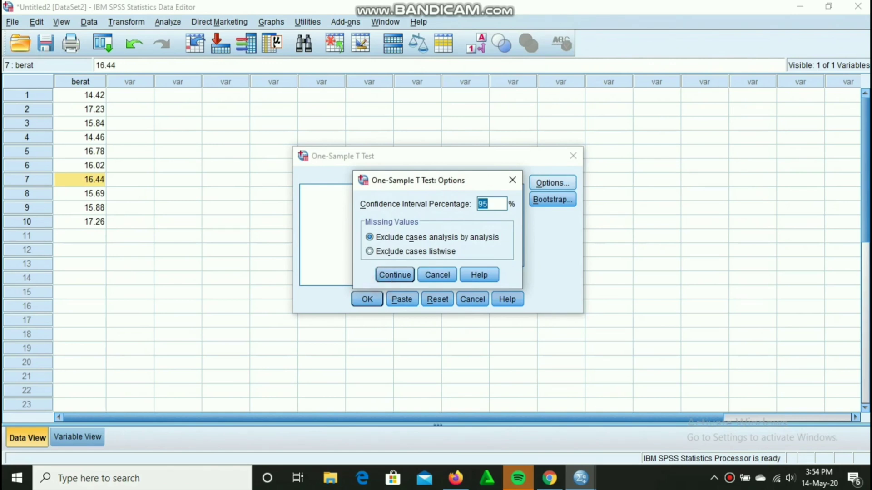
left_click(395, 275)
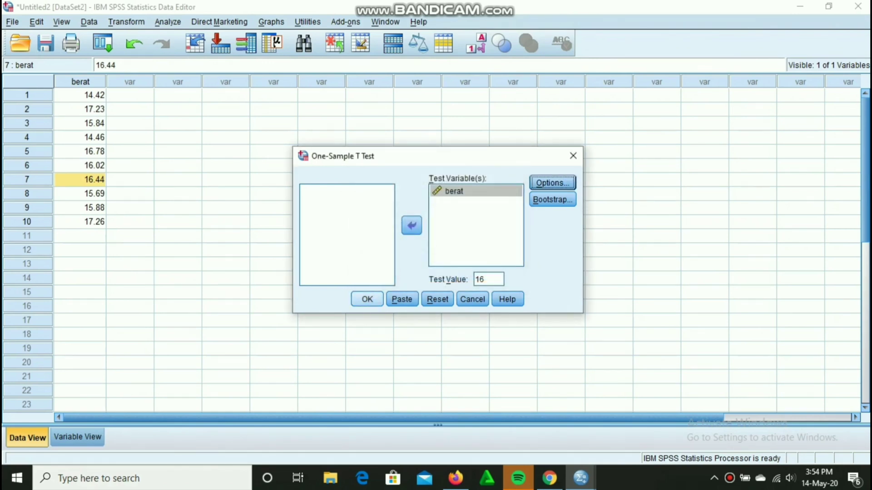
left_click(367, 299)
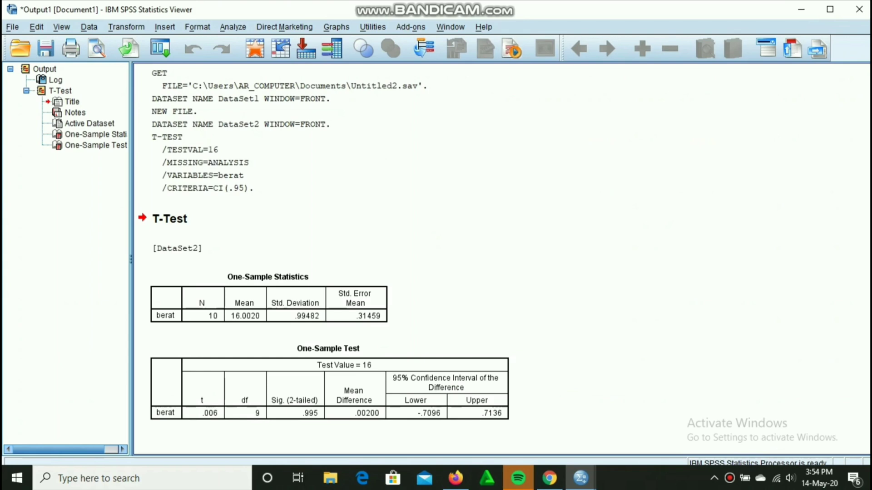
- Examine the One-Sample Statistics and One-Sample Test tables in the T-Test output for berat
left_click(329, 386)
left_click(268, 300)
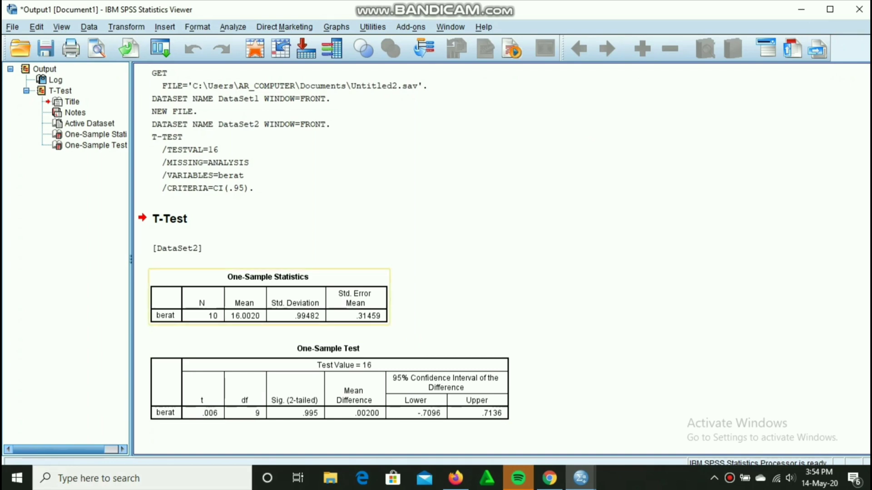
left_click(328, 382)
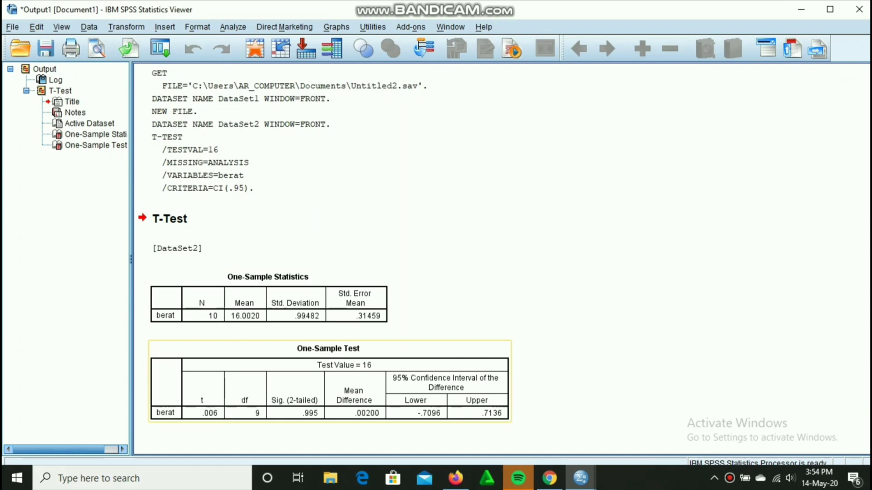
left_click(269, 300)
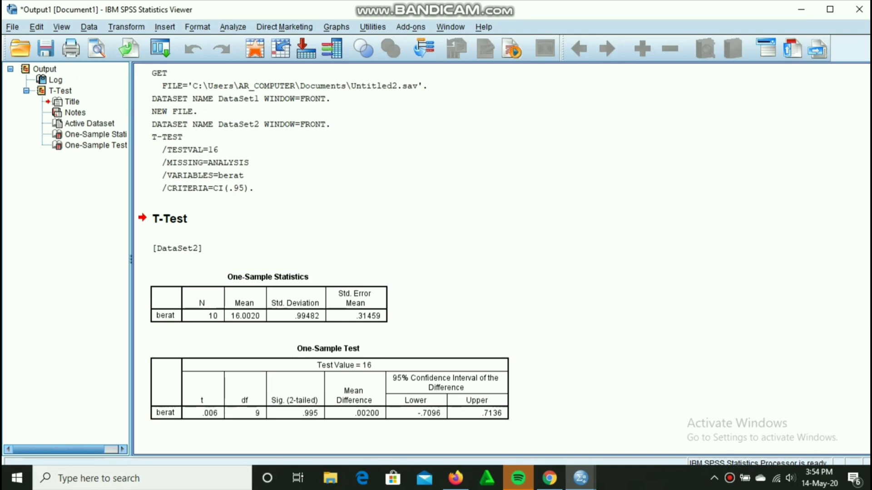
left_click(330, 386)
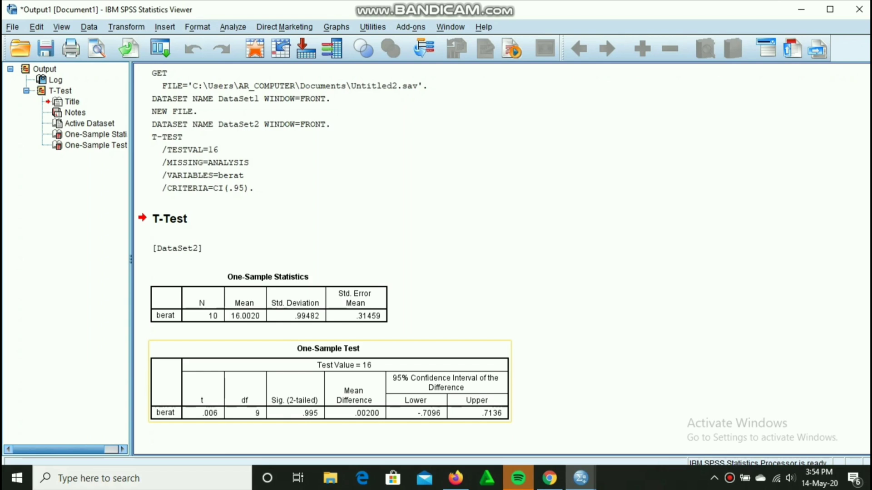
key("Escape")
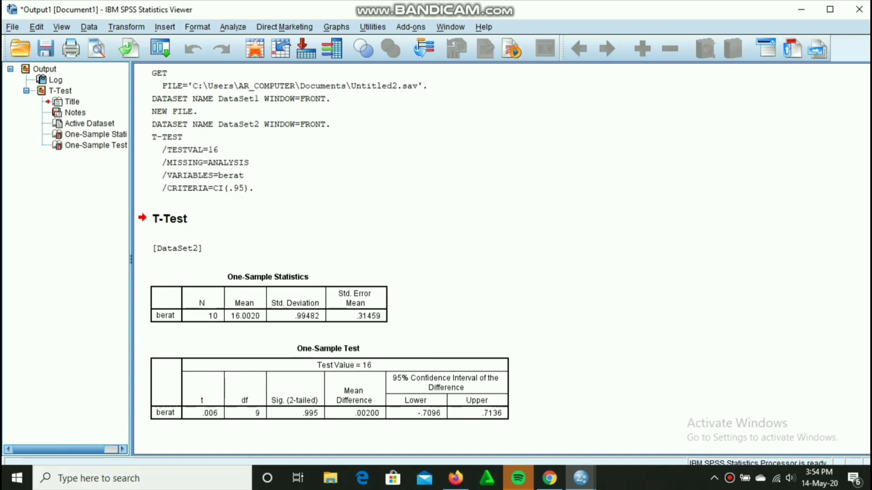
left_click(170, 218)
left_click(329, 386)
left_click(329, 386)
left_click(170, 218)
- Switch to the Untitled2.sav dataset and review the salesman variable's value labels, 1 for salesman sarjana and 2 for salesman akademi
key("alt+Tab")
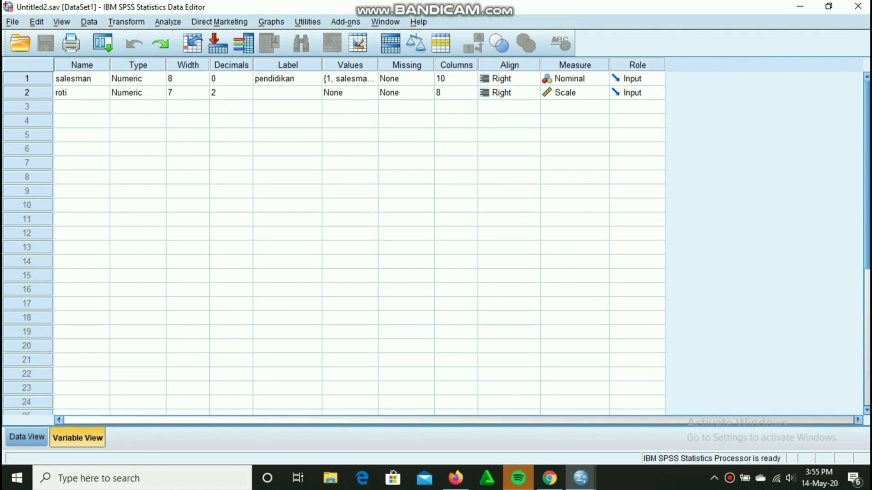
left_click(350, 78)
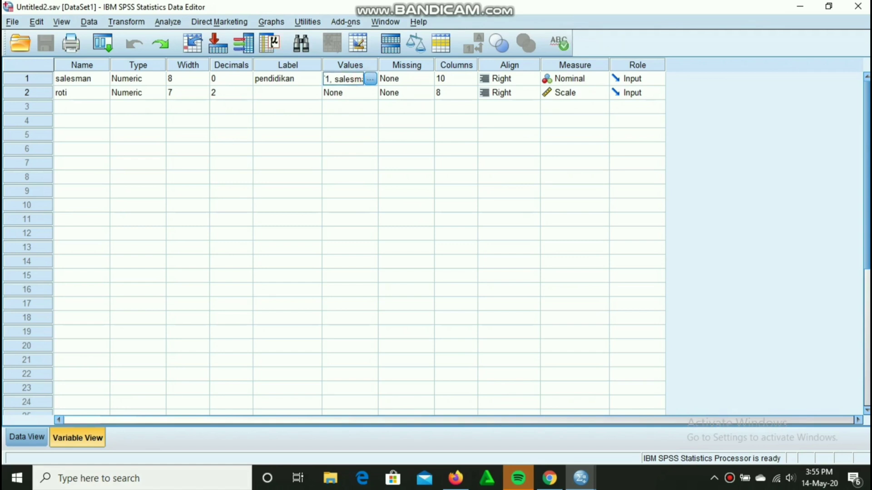
left_click(371, 79)
left_click(370, 79)
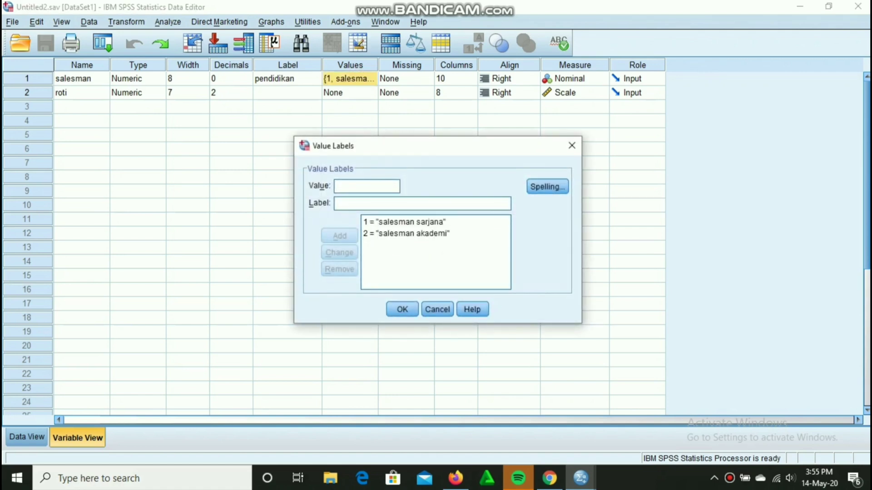
left_click(404, 221)
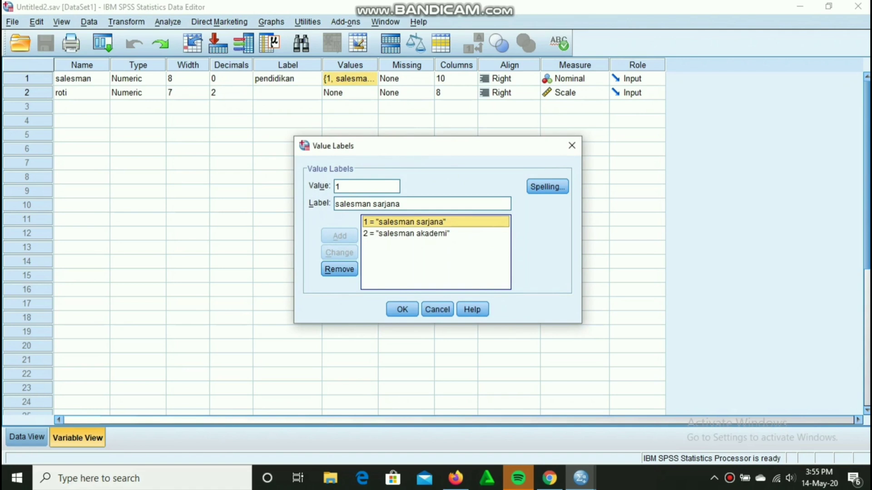
left_click(407, 233)
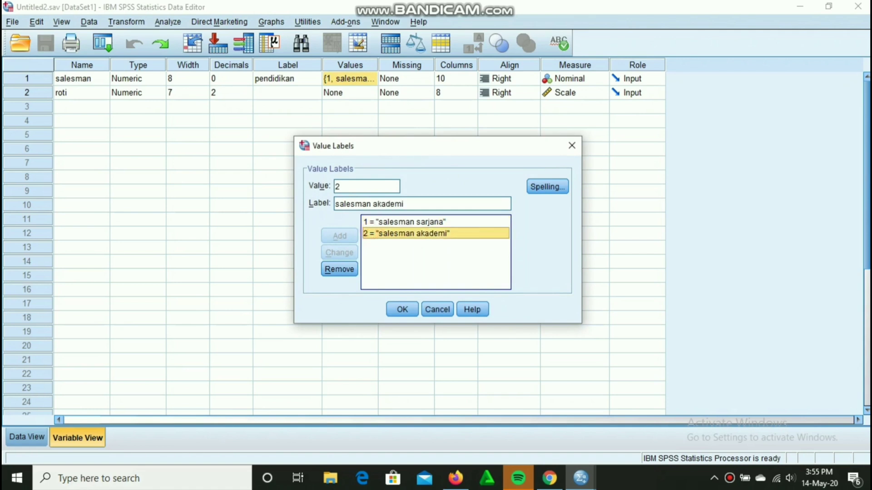
left_click(402, 309)
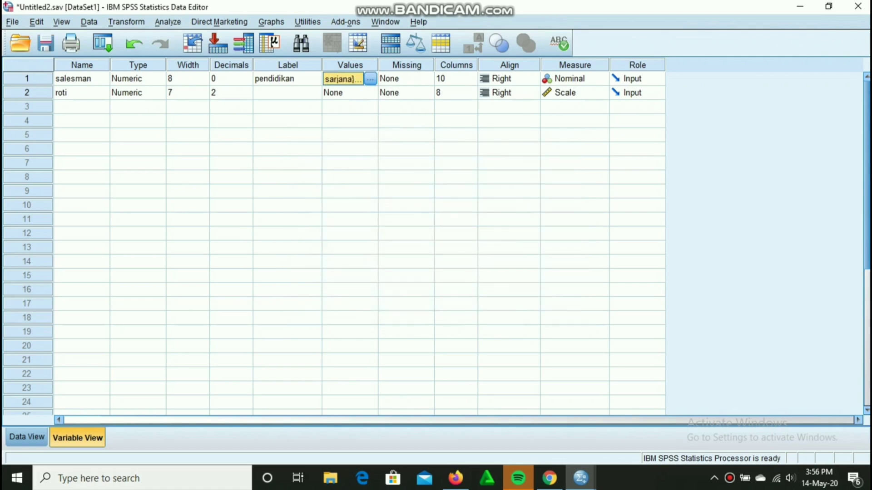
- Set up an Independent-Samples T Test with roti as the test variable and salesman as the grouping variable
left_click(26, 437)
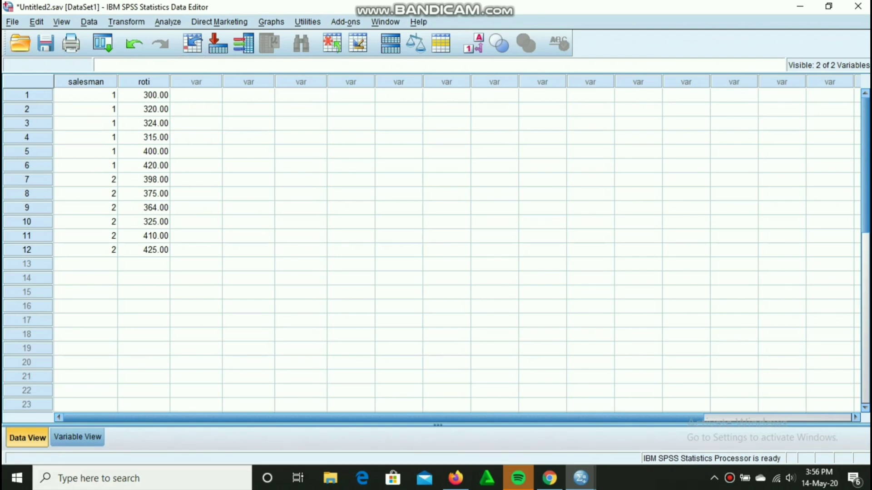
left_click(167, 22)
mouse_move(209, 97)
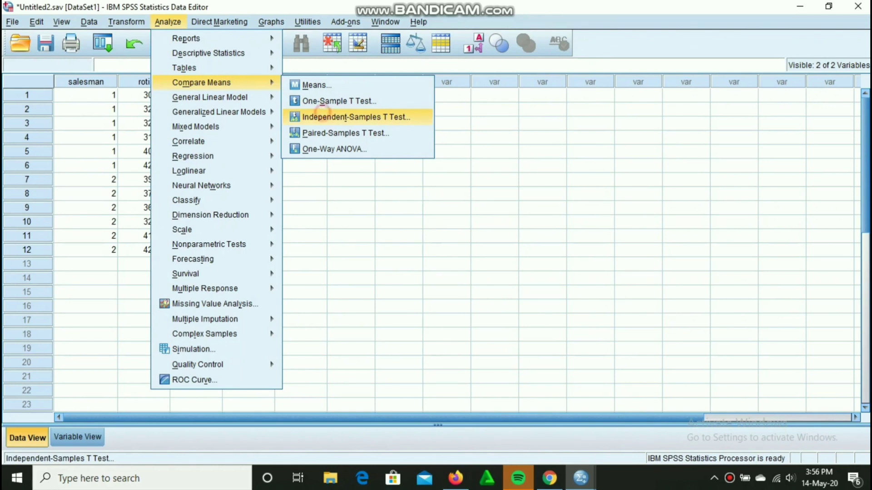
left_click(320, 116)
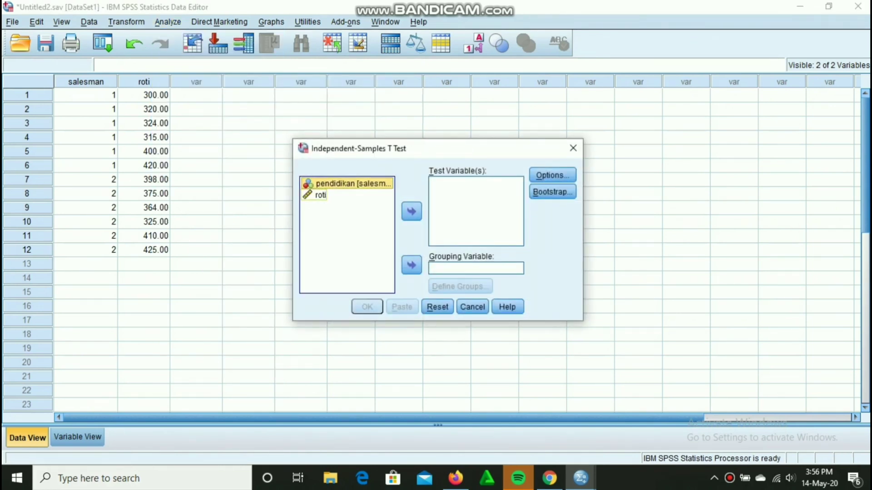
left_click(340, 194)
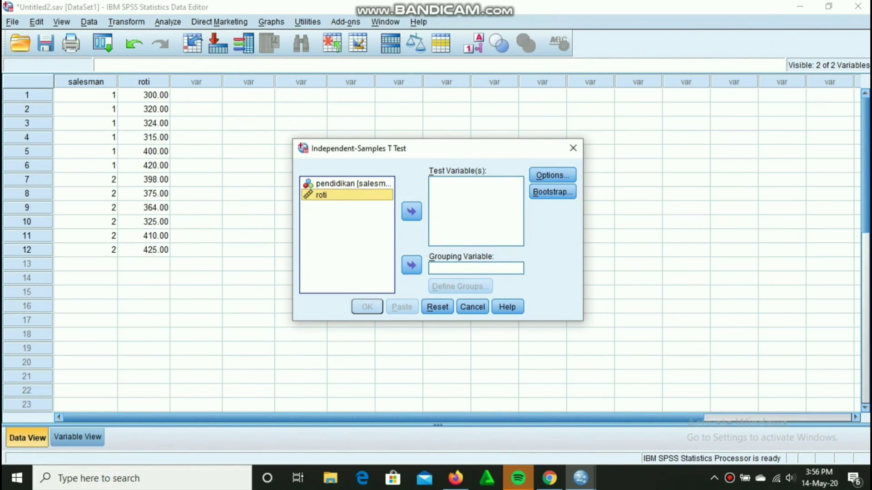
left_click(411, 212)
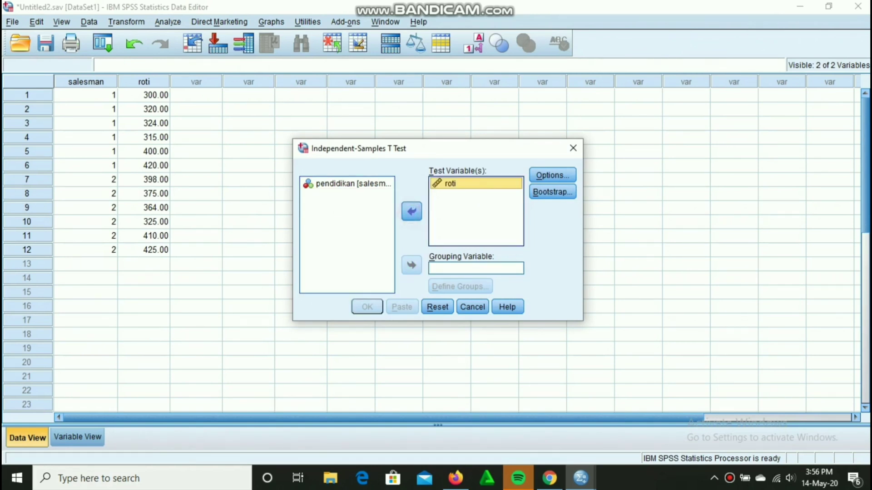
left_click(366, 183)
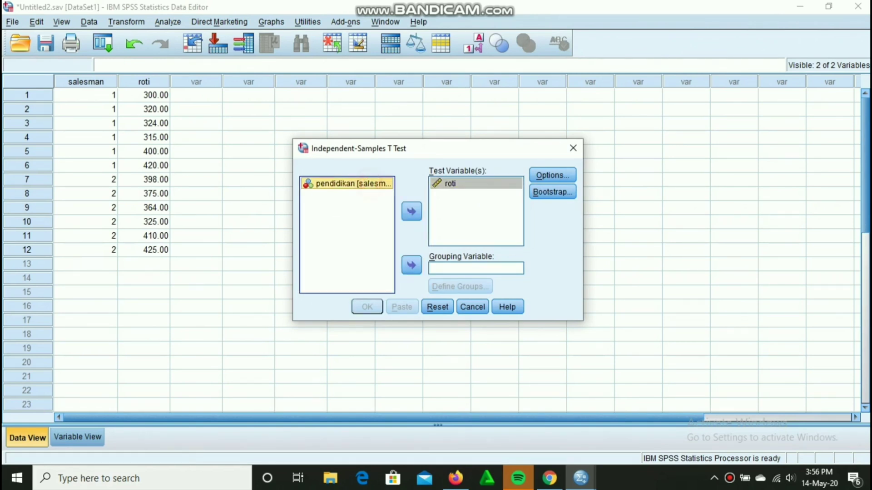
left_click(411, 266)
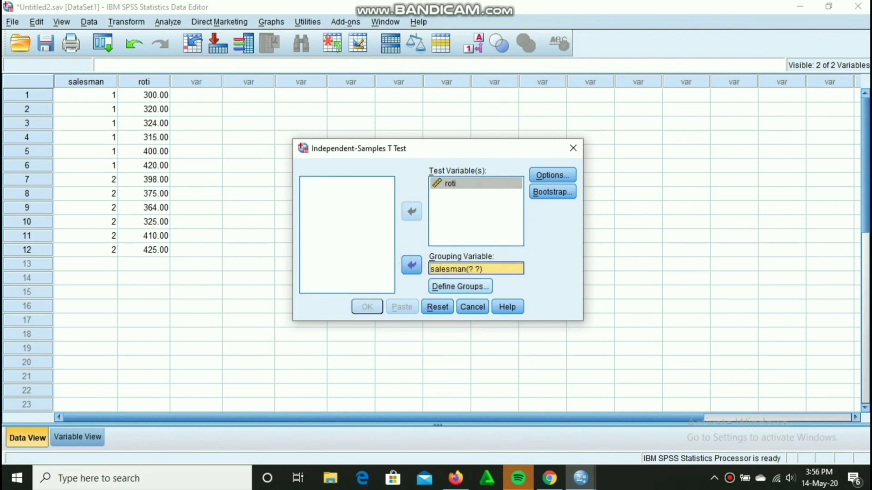
- Define the salesman groups by specified values, 1 for Group 1 and 2 for Group 2
left_click(460, 286)
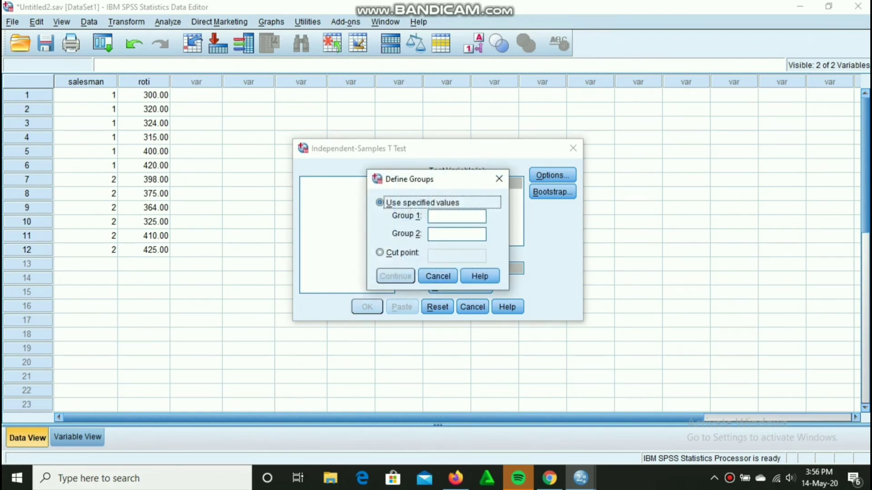
left_click(443, 216)
type("1")
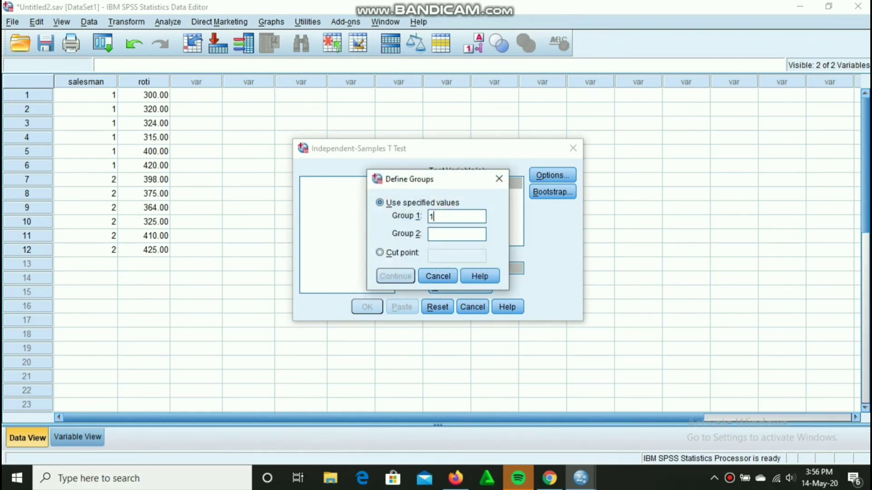
left_click(444, 233)
type("2")
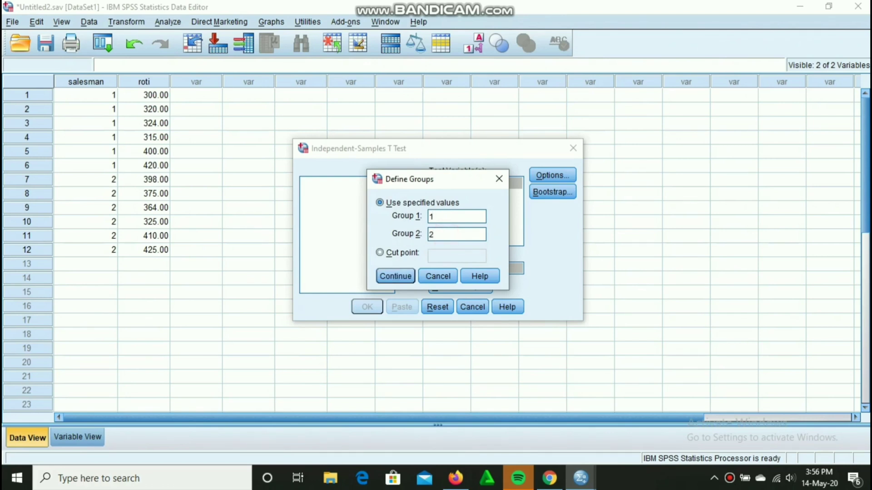
left_click(395, 276)
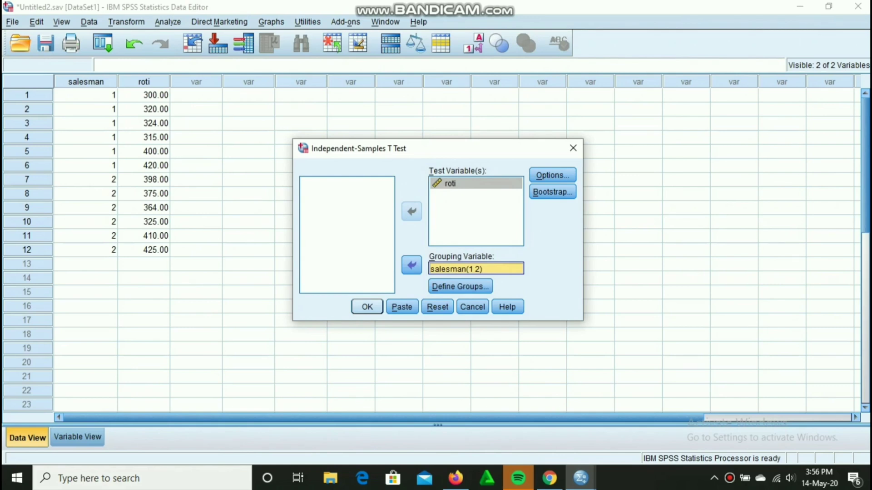
- Run the independent-samples t-test and bring up its Group Statistics and Independent Samples Test tables in the output
left_click(369, 306)
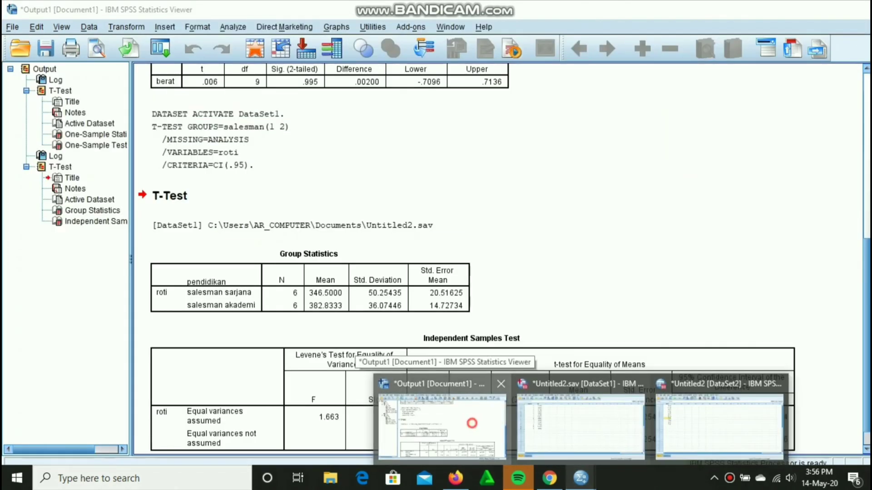
left_click(469, 419)
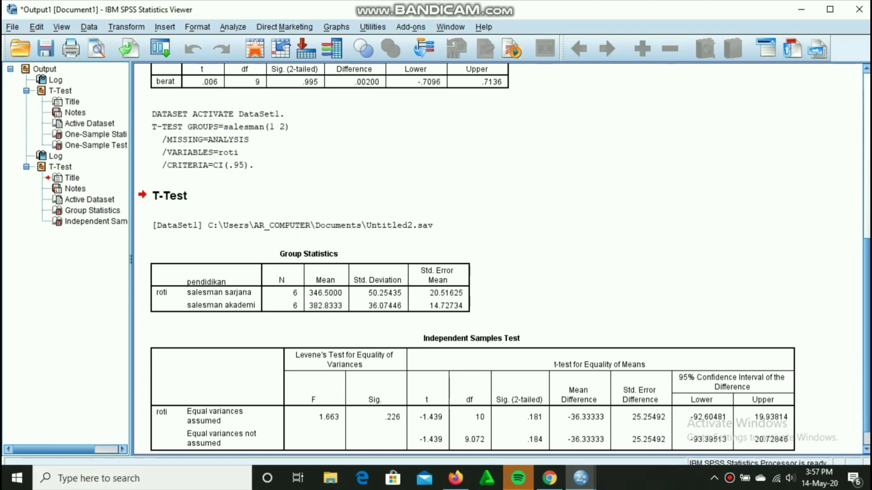
scroll(499, 254, "down", 1)
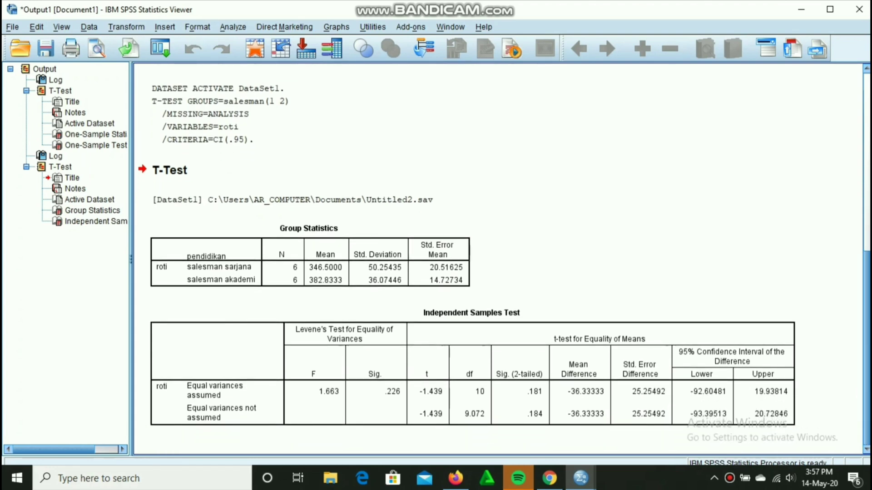